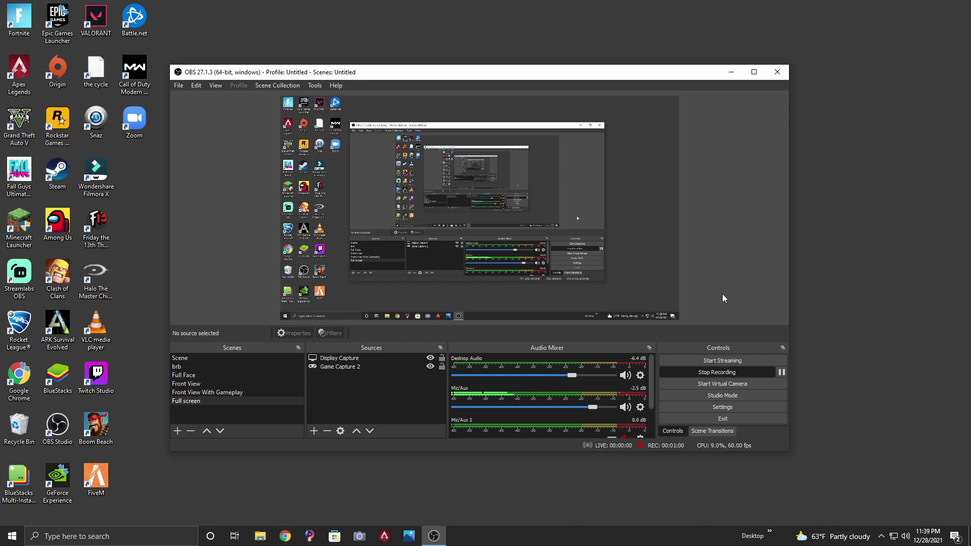
Show the Output page's Recording tab: x264, CBR 4500 Kbps, superfast preset, zerolatency tune.
left_click(722, 407)
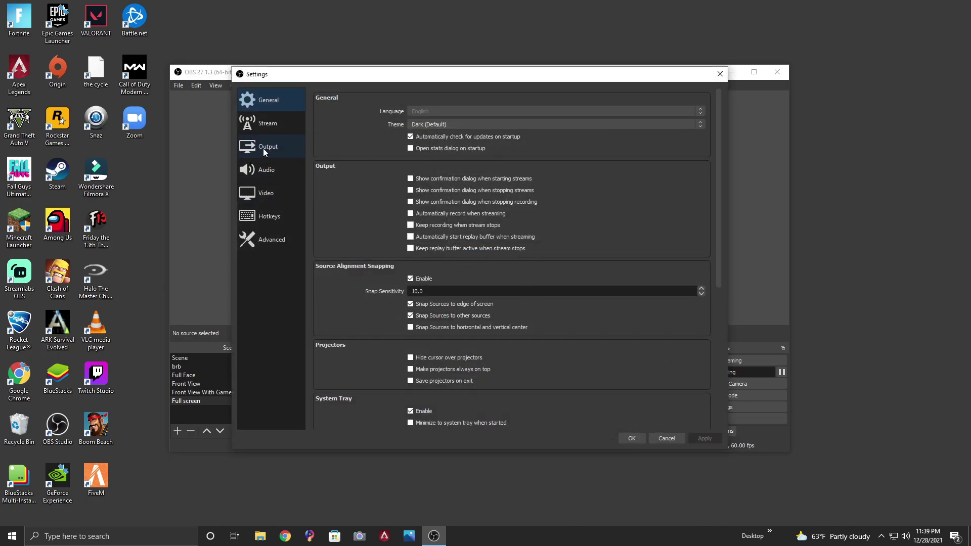
left_click(263, 147)
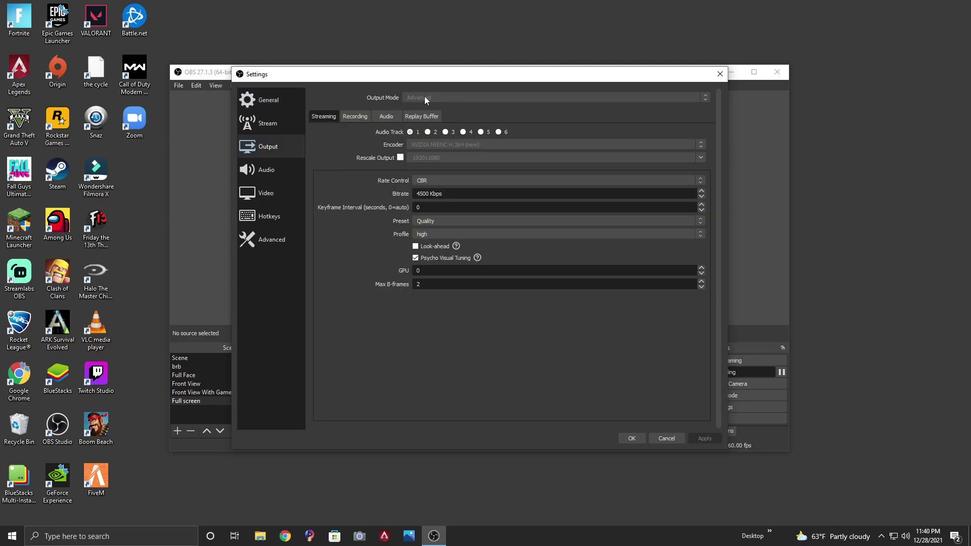
left_click(355, 121)
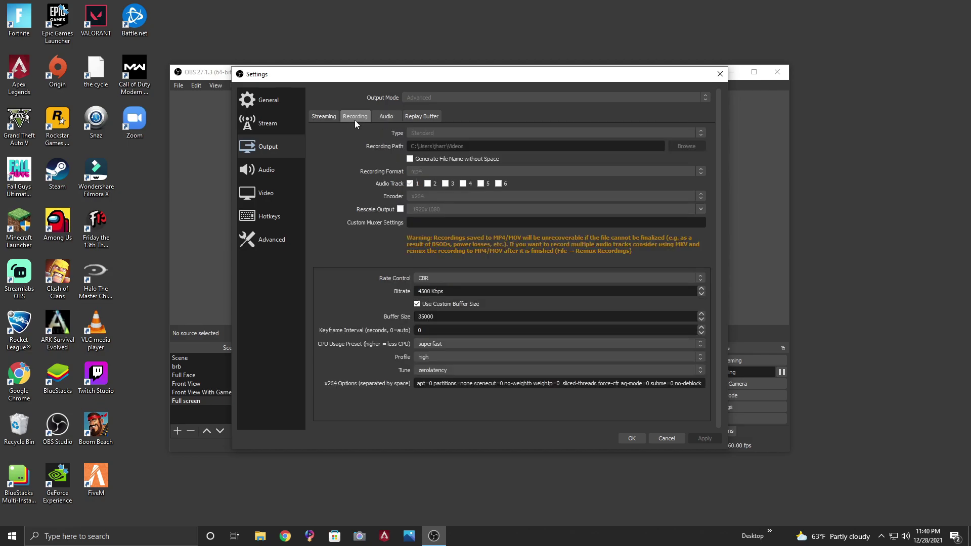
left_click(338, 117)
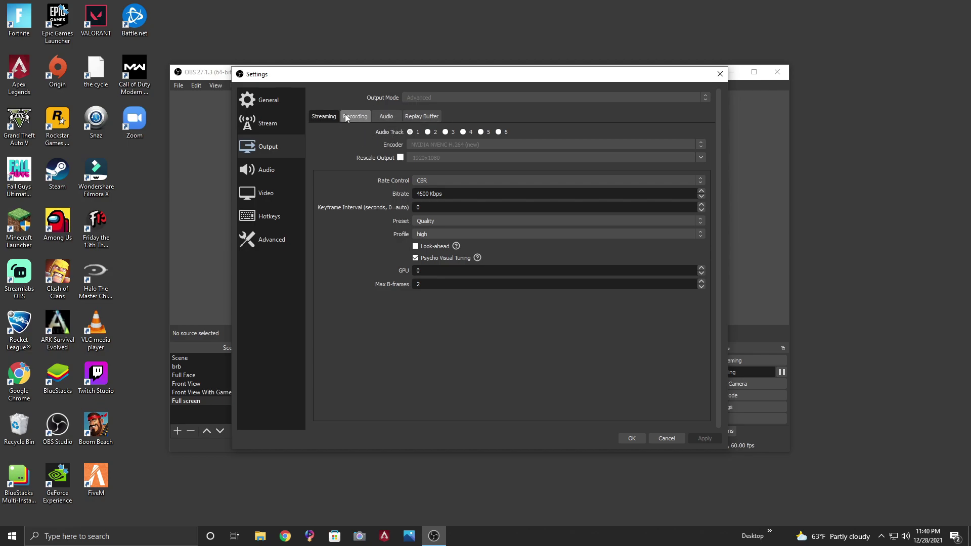
left_click(347, 117)
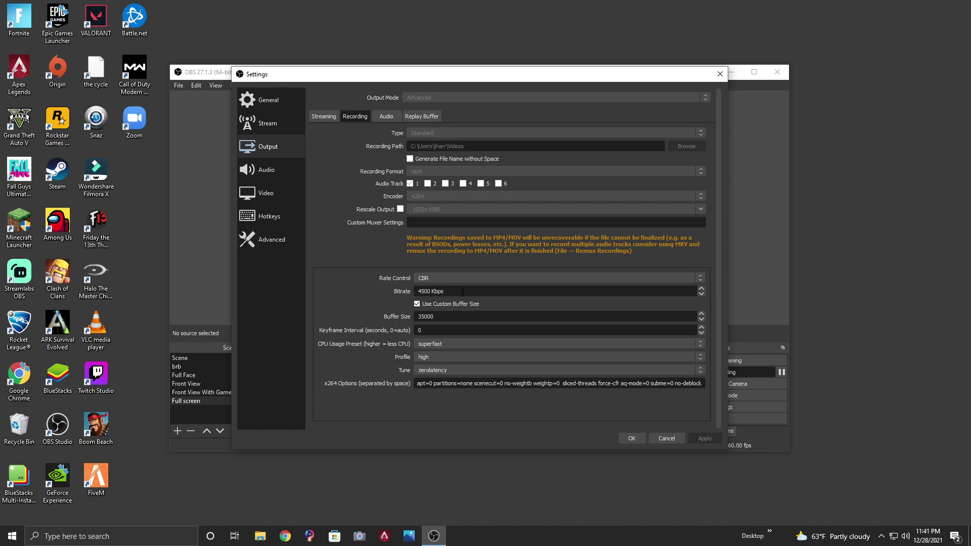
scroll(435, 263, "down", 1)
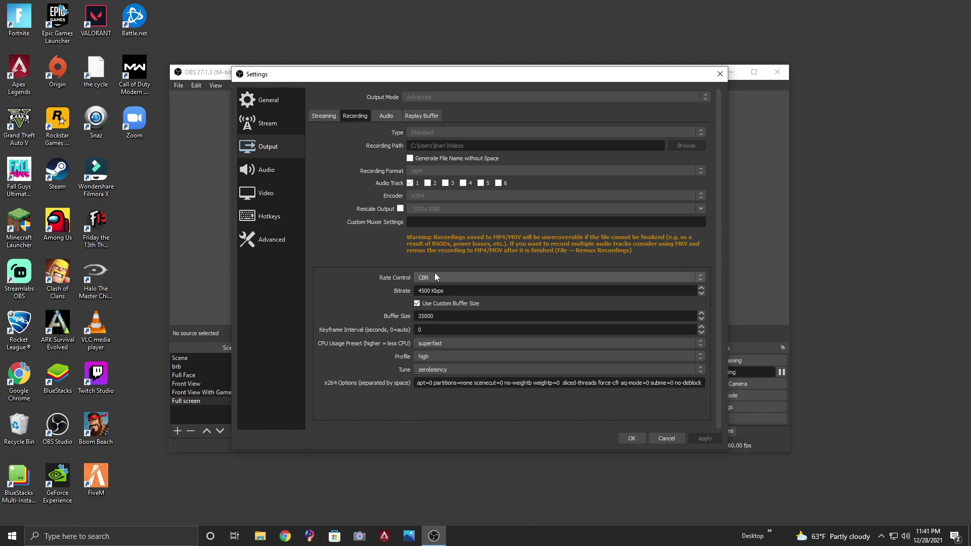
left_click(442, 275)
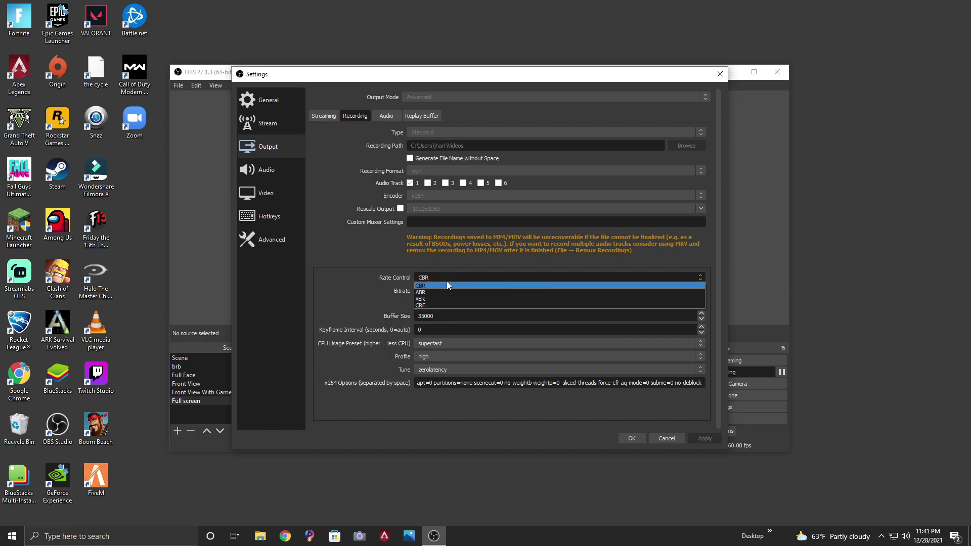
left_click(447, 285)
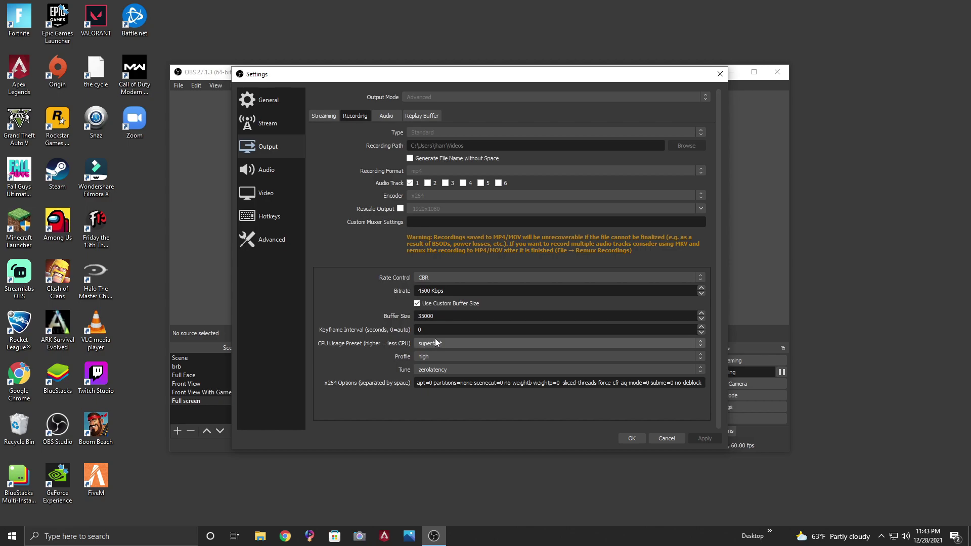
left_click(435, 343)
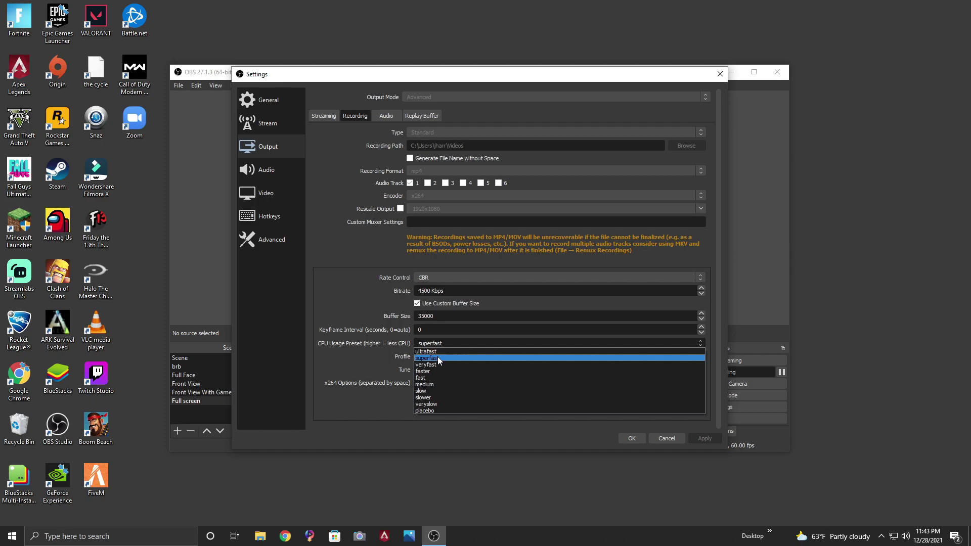
left_click(438, 358)
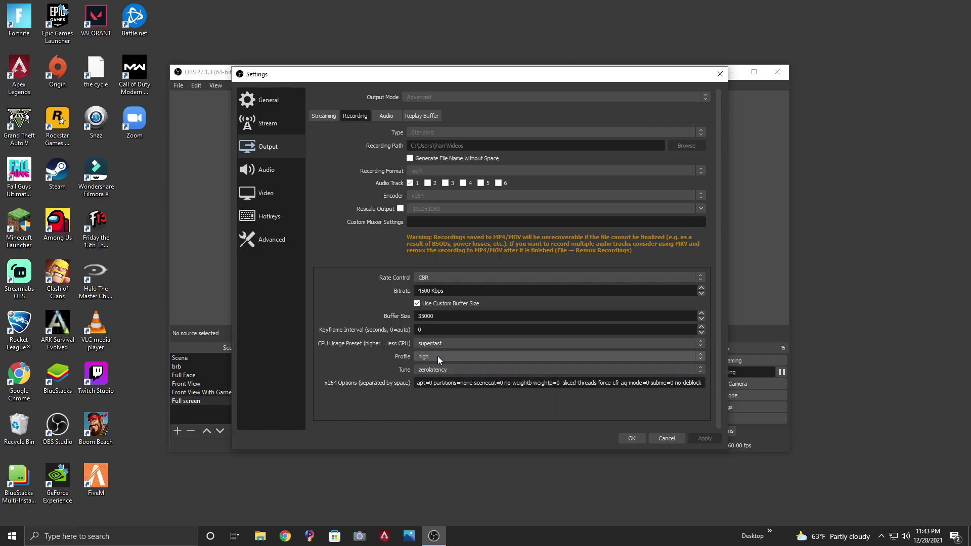
left_click(439, 357)
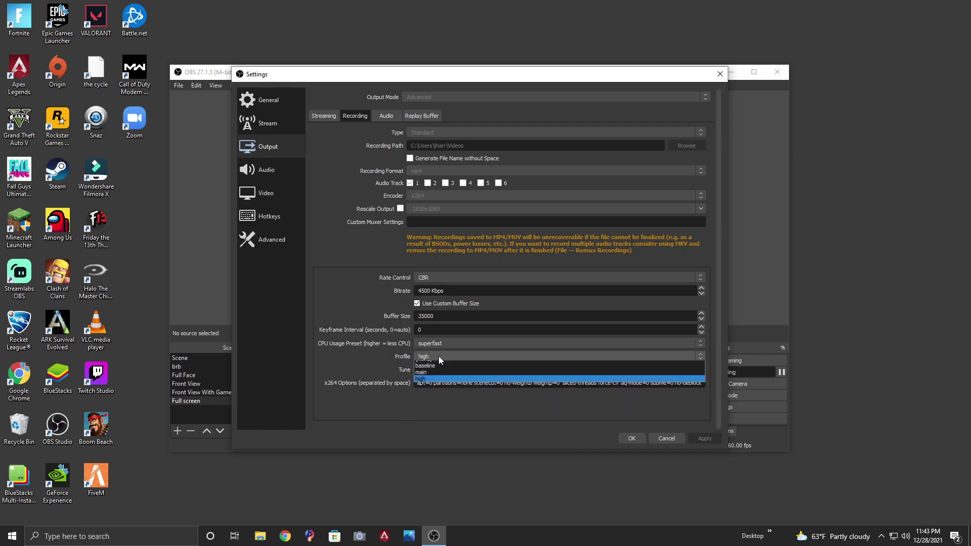
left_click(435, 384)
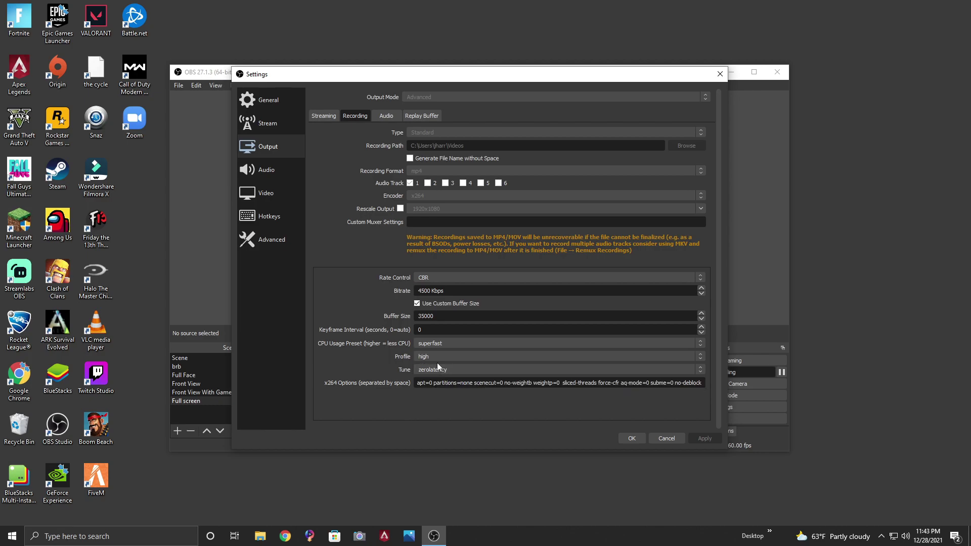
left_click(451, 370)
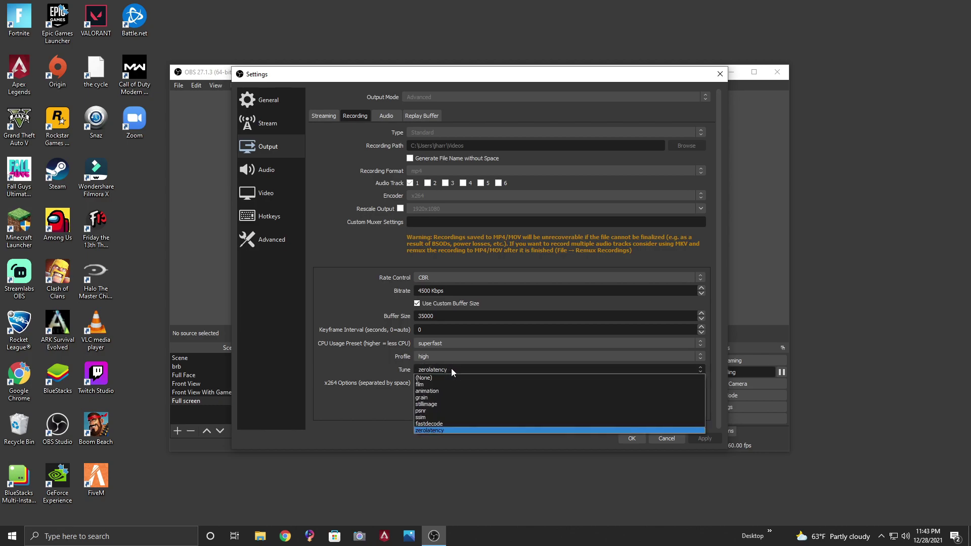
left_click(437, 430)
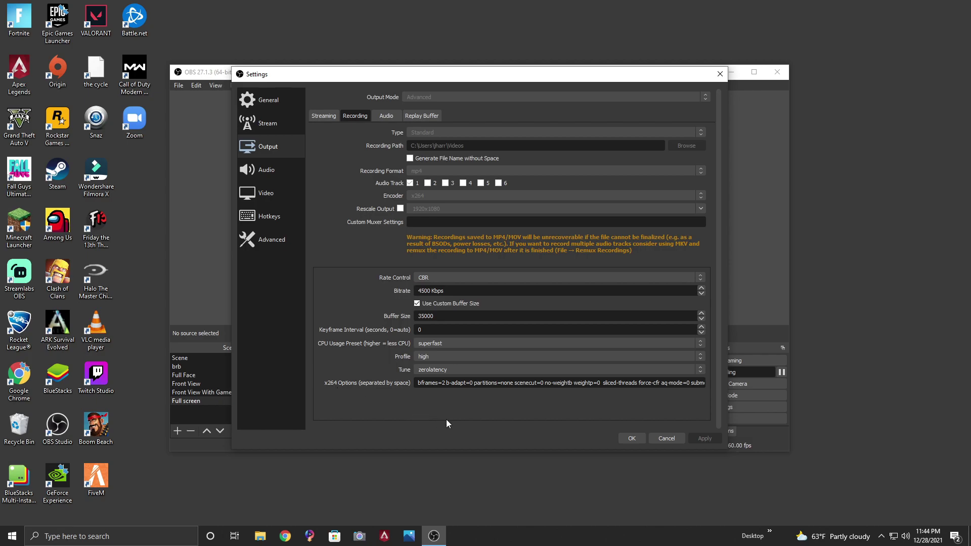
left_click(418, 382)
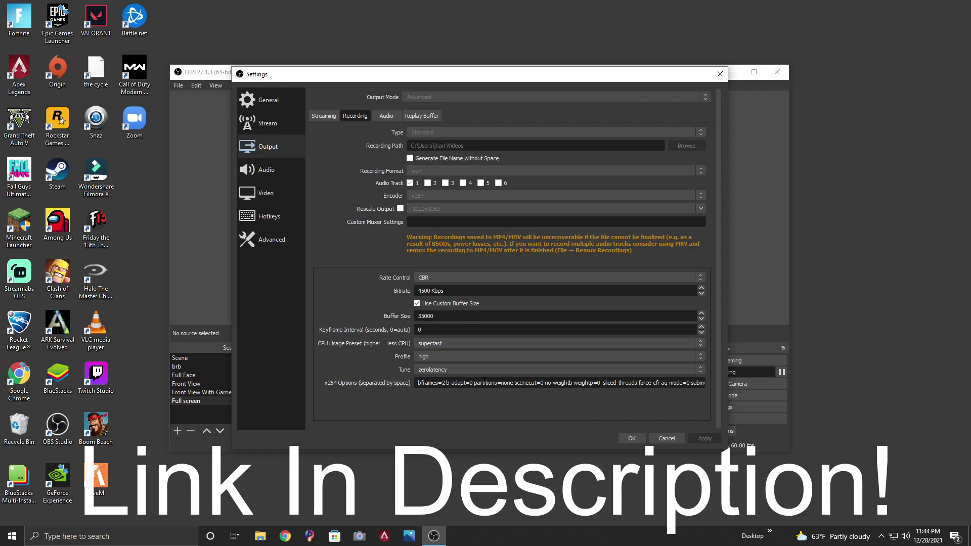
left_click_drag(485, 383, 701, 383)
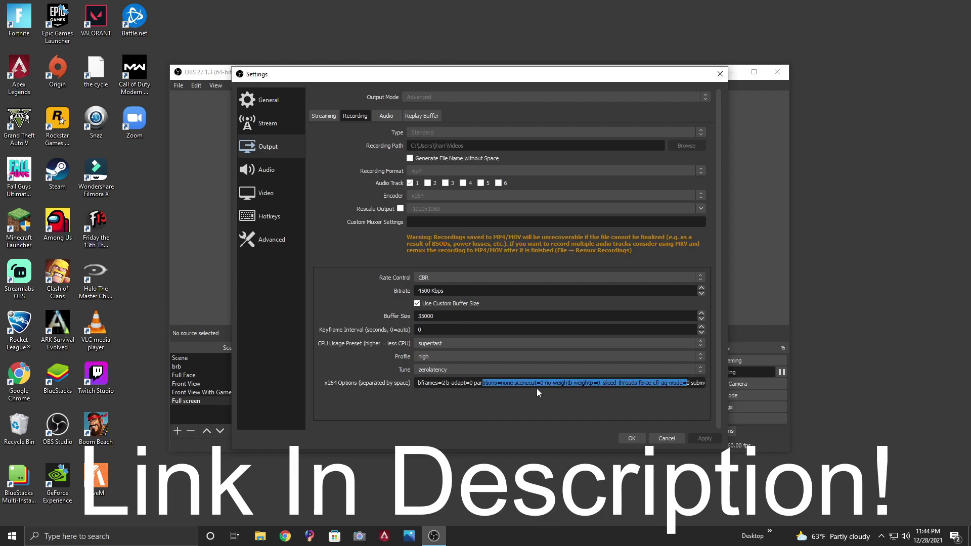
left_click_drag(557, 383, 687, 389)
left_click(665, 400)
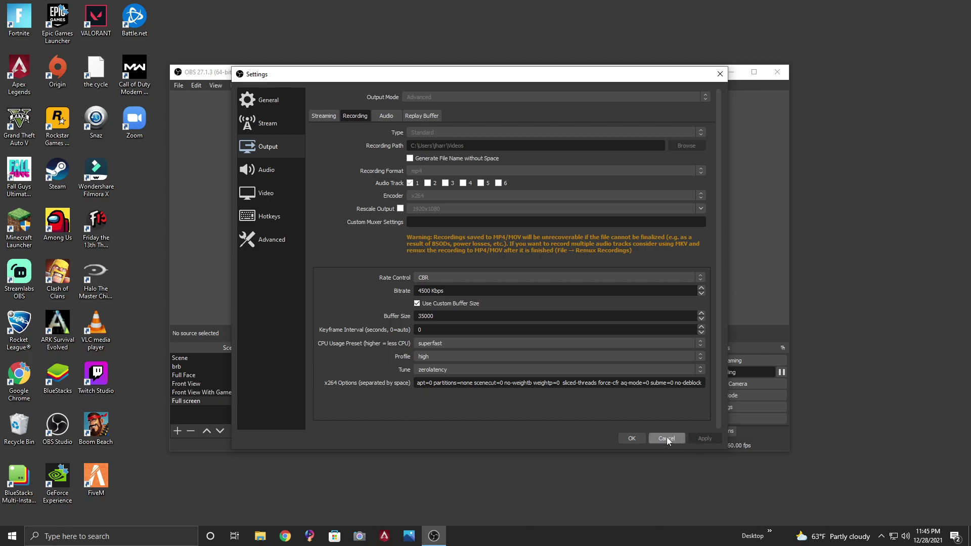
Check the Output audio bitrates and Audio page, then view Video's locked 1920x1080, 60 FPS settings.
left_click(380, 117)
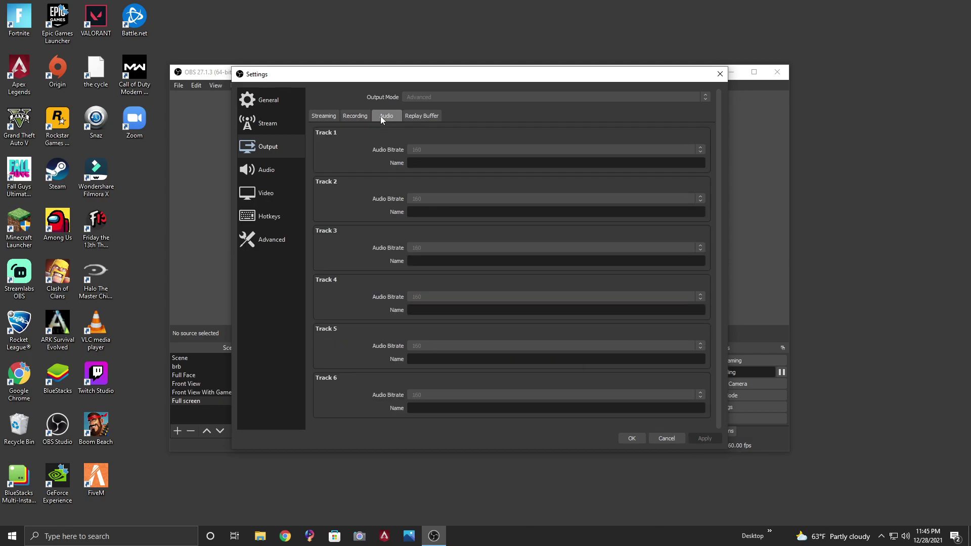
left_click(279, 175)
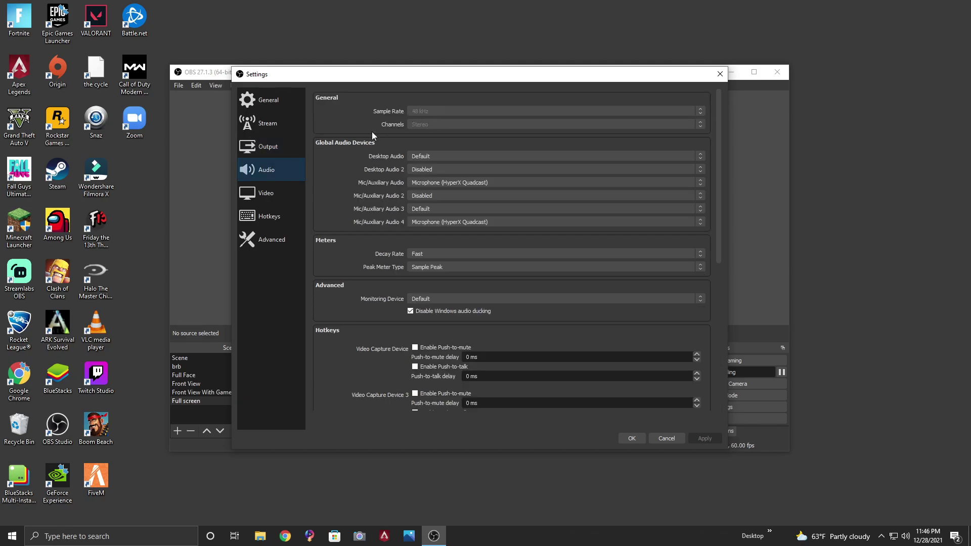
left_click(289, 193)
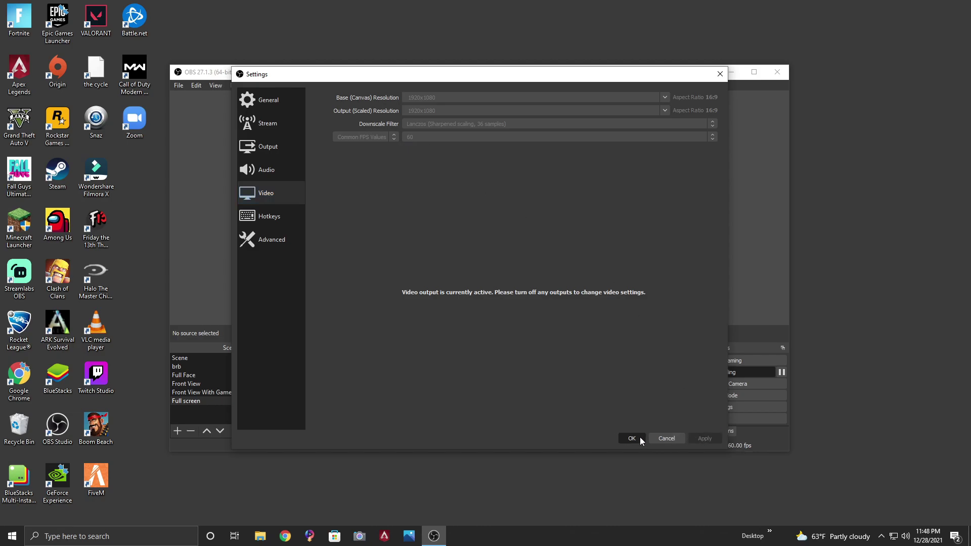
left_click(258, 219)
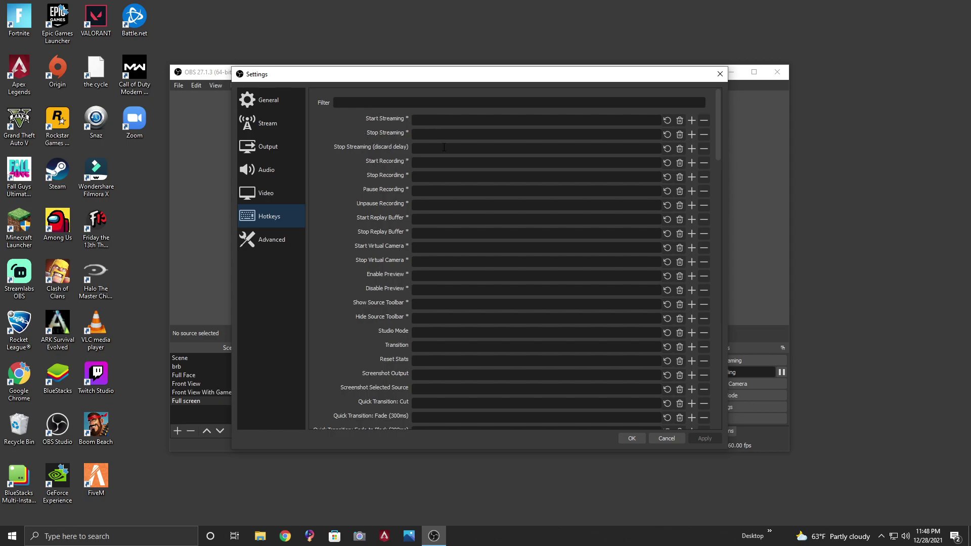
scroll(466, 176, "down", 6)
scroll(465, 176, "down", 7)
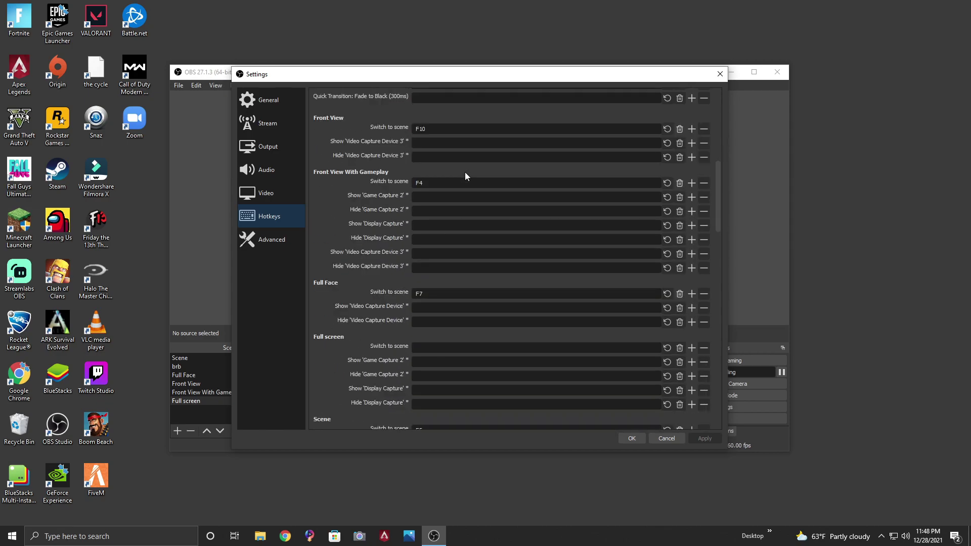
scroll(474, 263, "up", 15)
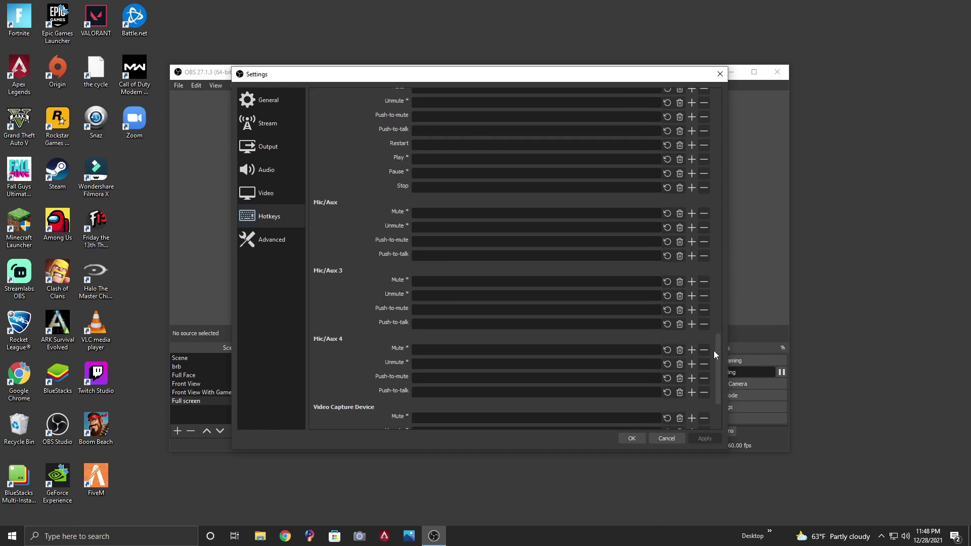
scroll(484, 229, "down", 5)
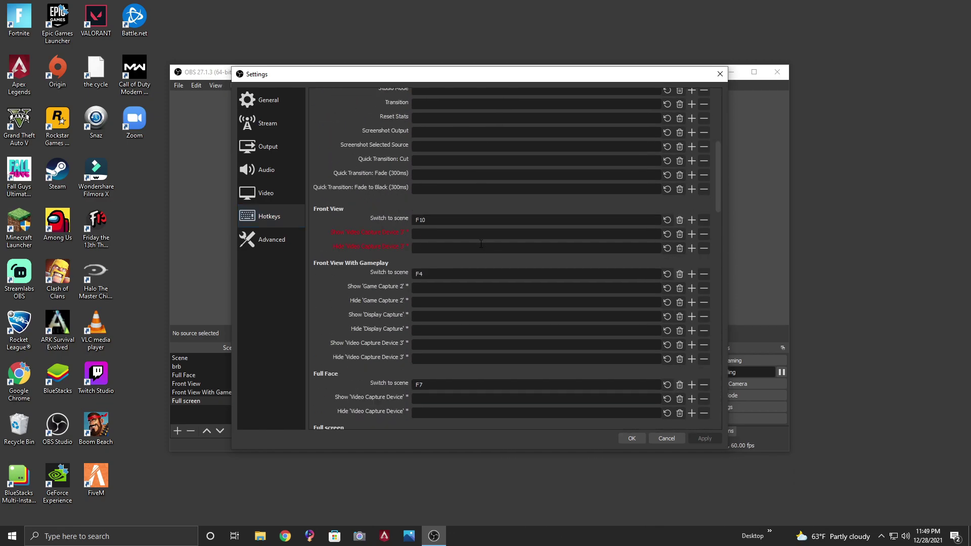
scroll(461, 233, "down", 4)
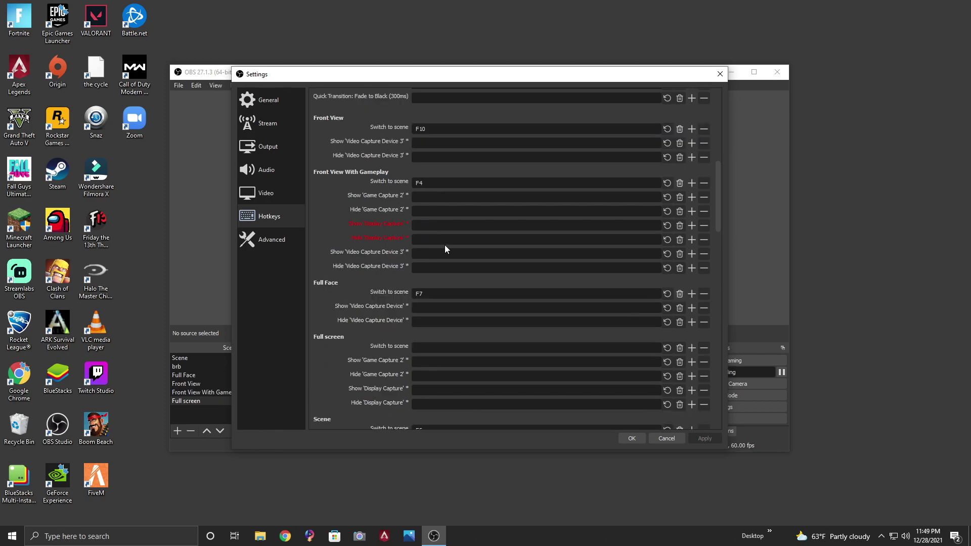
scroll(453, 235, "down", 3)
left_click_drag(717, 268, 710, 128)
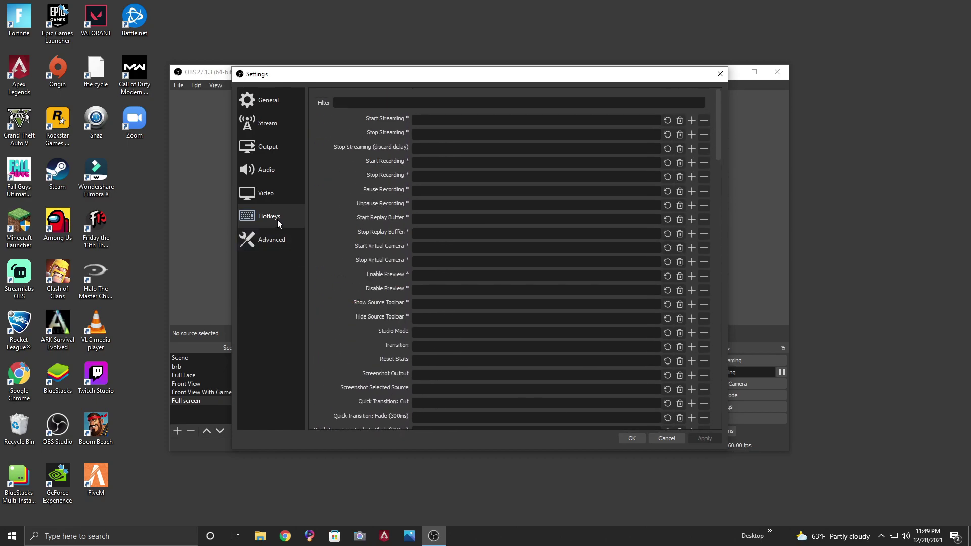
scroll(440, 233, "down", 5)
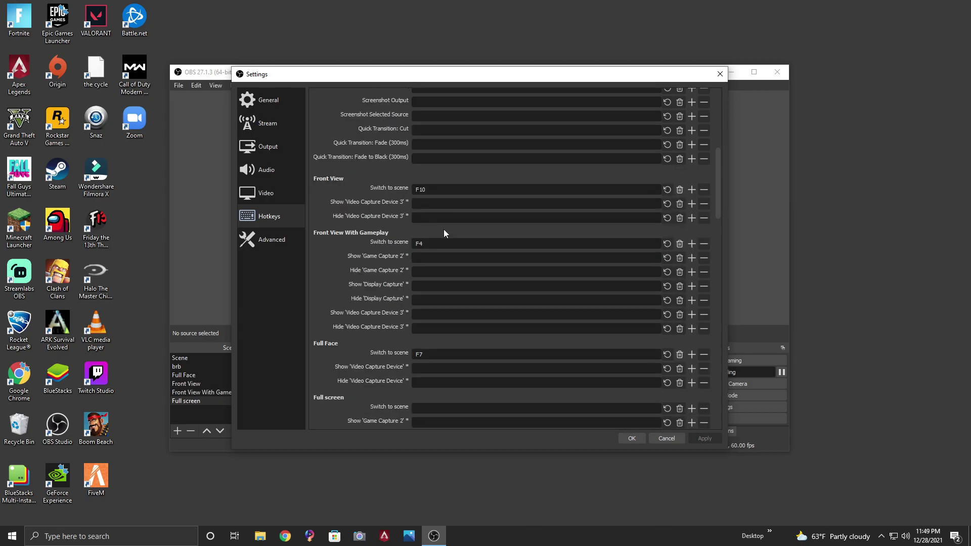
scroll(444, 229, "up", 5)
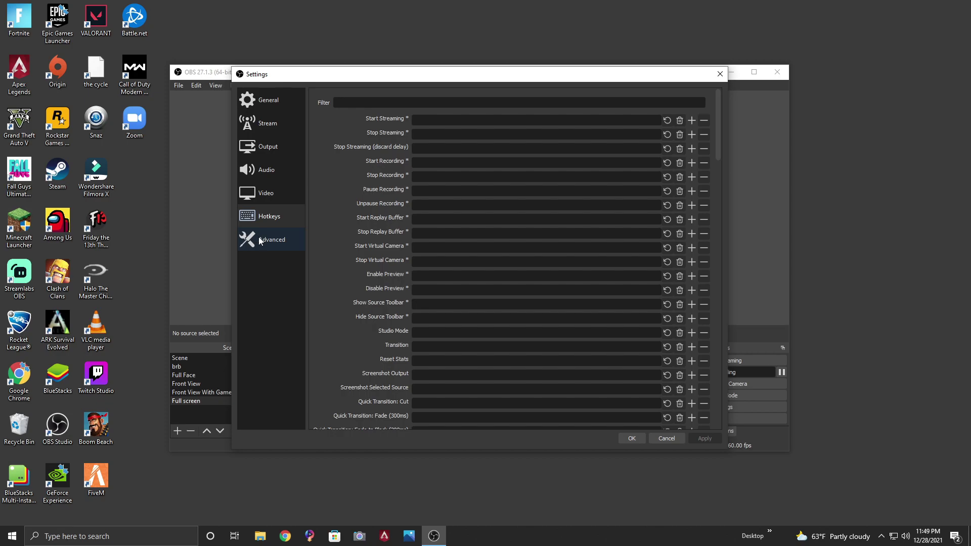
scroll(471, 239, "down", 5)
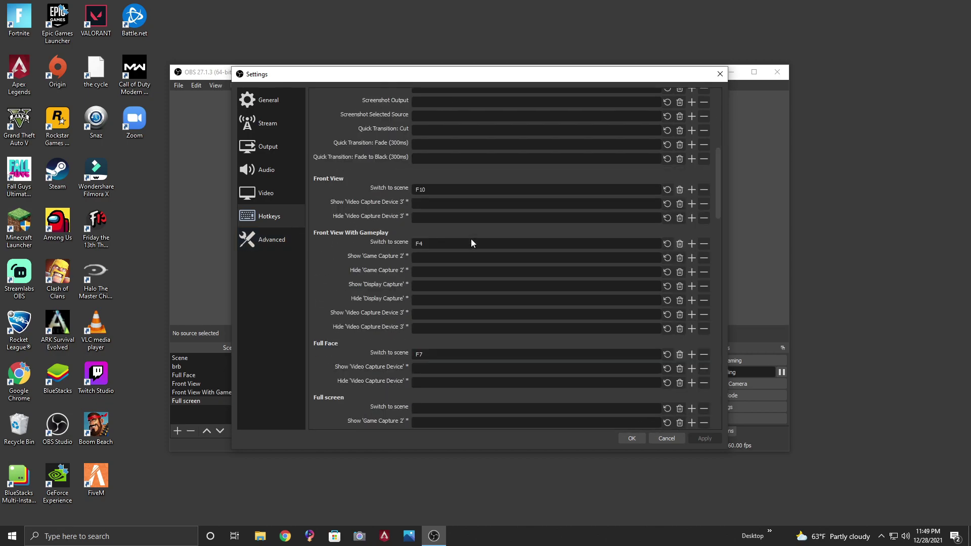
scroll(472, 243, "up", 5)
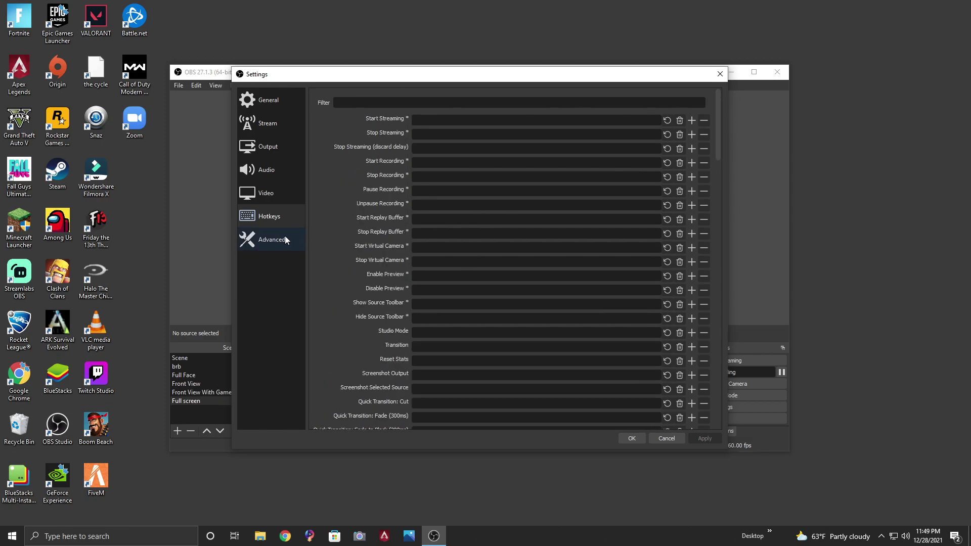
On the Advanced page, leave Process Priority set to Above Normal and review the renderer options.
left_click(285, 236)
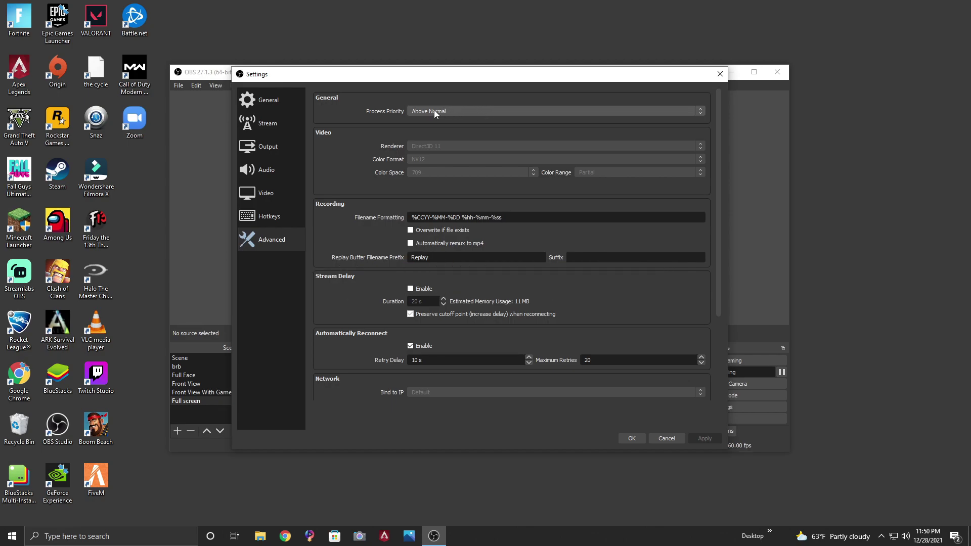
left_click(461, 113)
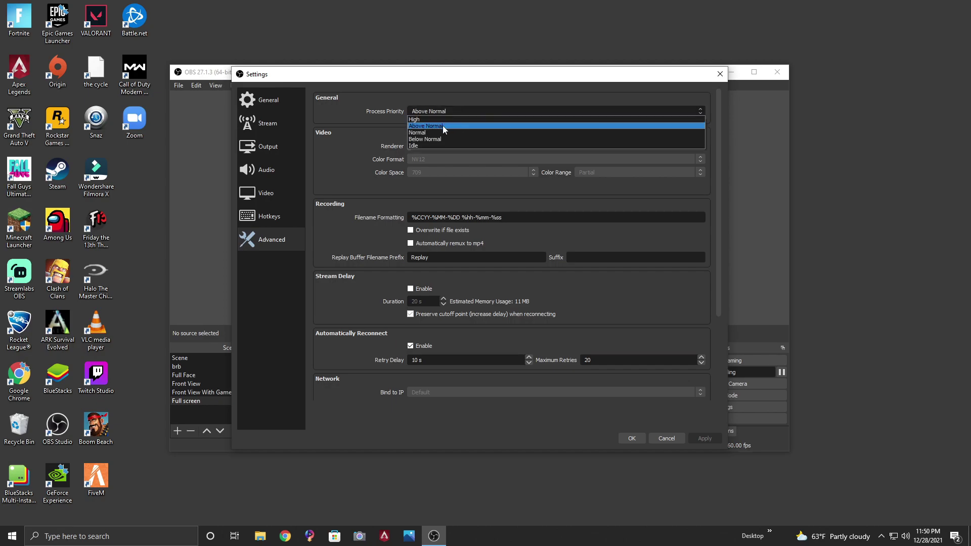
left_click(443, 126)
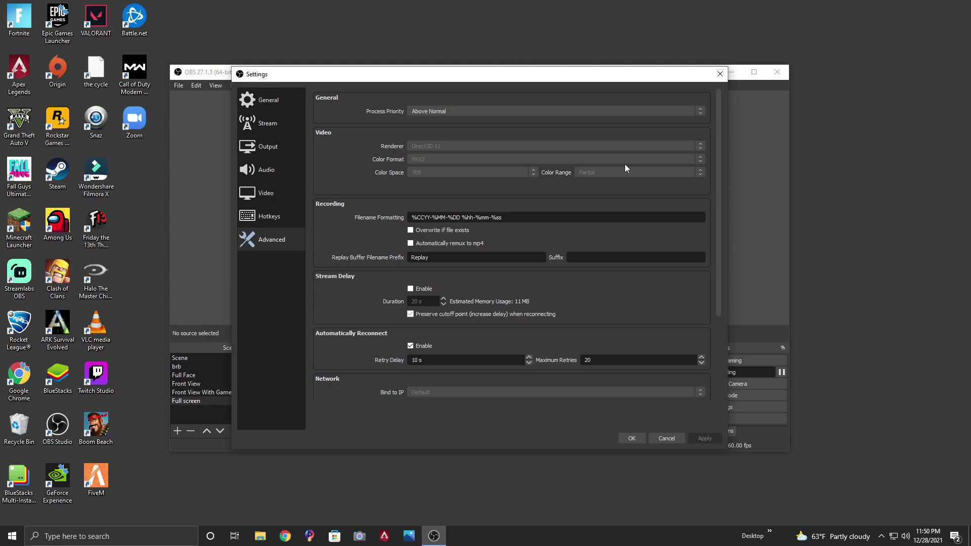
scroll(614, 203, "down", 1)
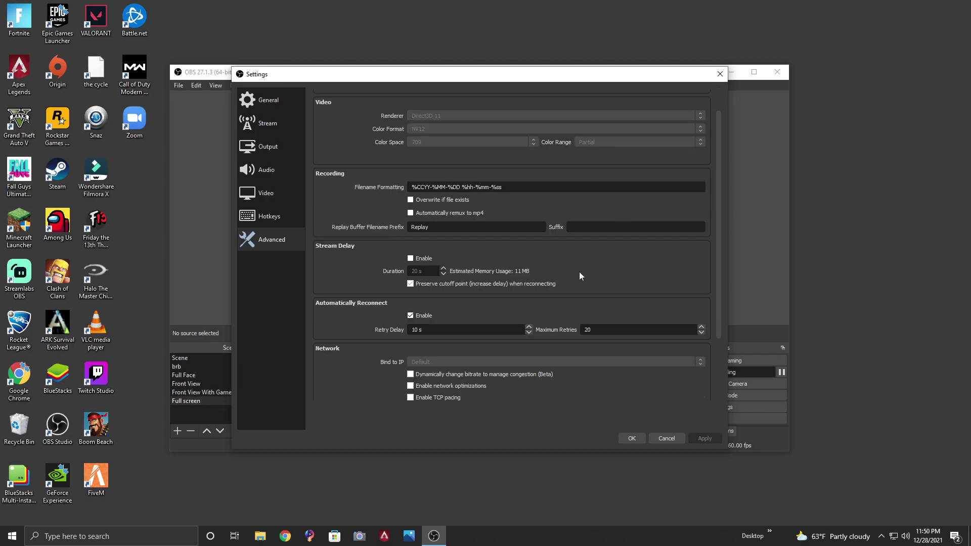
scroll(579, 272, "up", 1)
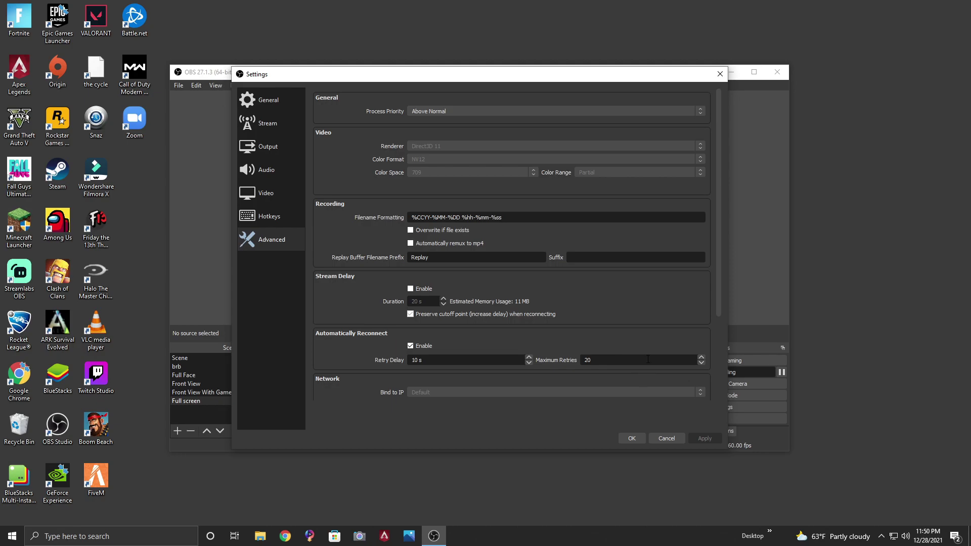
Save settings, reopen Output, check Audio and Replay Buffer, then show the NVENC CBR 4500 Kbps streaming settings.
left_click(630, 437)
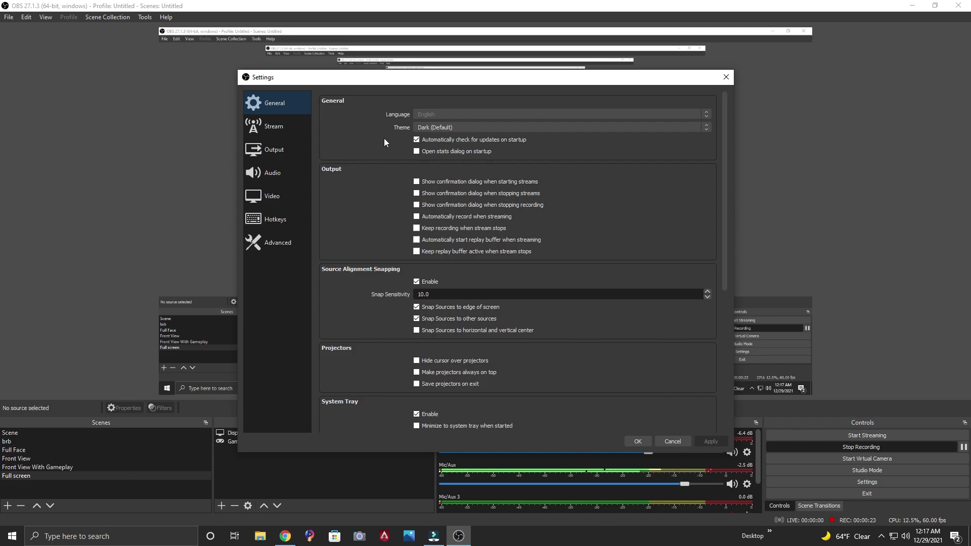
left_click(287, 150)
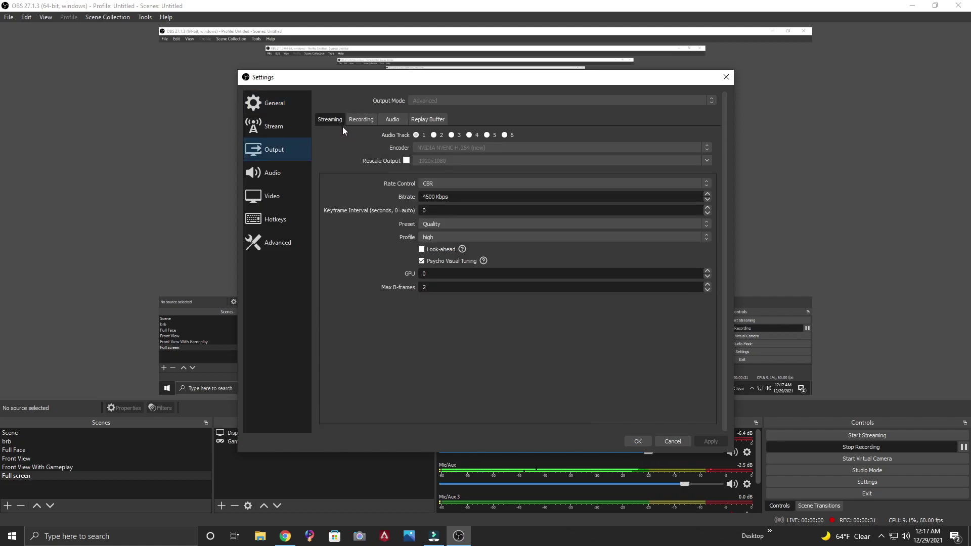
left_click(385, 121)
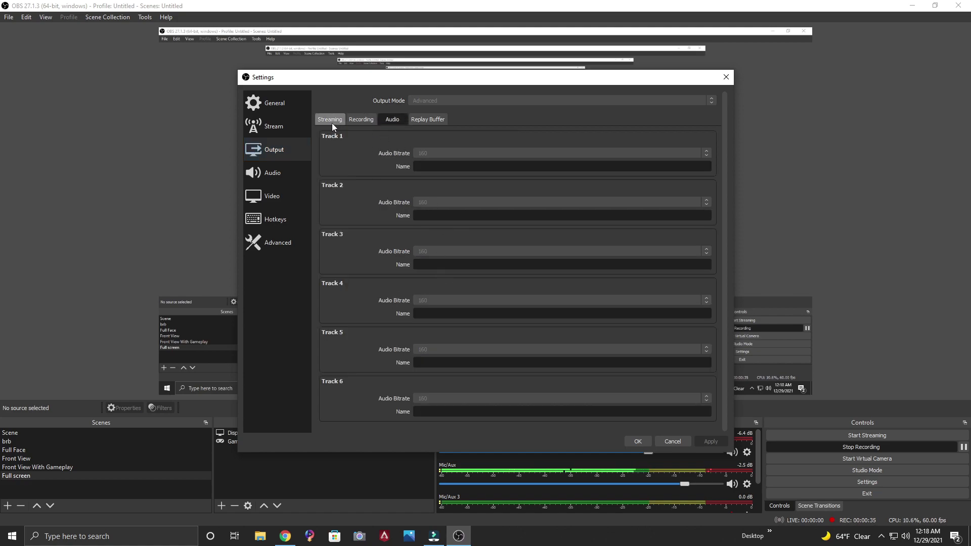
left_click(410, 119)
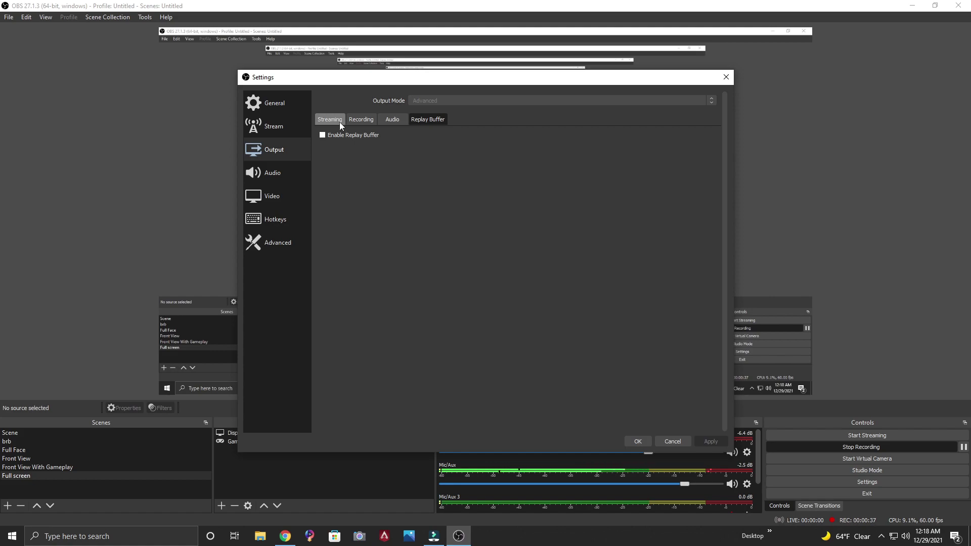
left_click(333, 120)
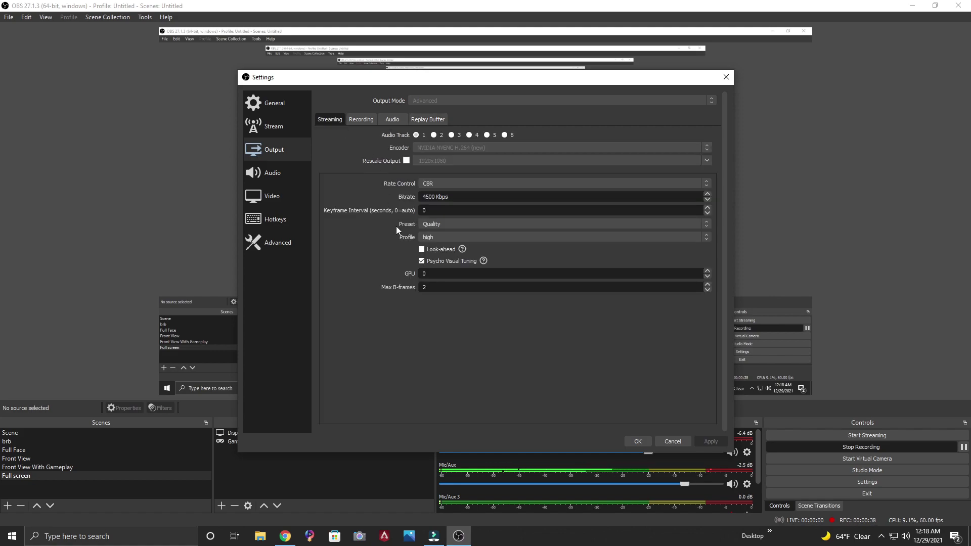
Keep the NVENC streaming preset at Quality and the profile at high.
left_click(436, 223)
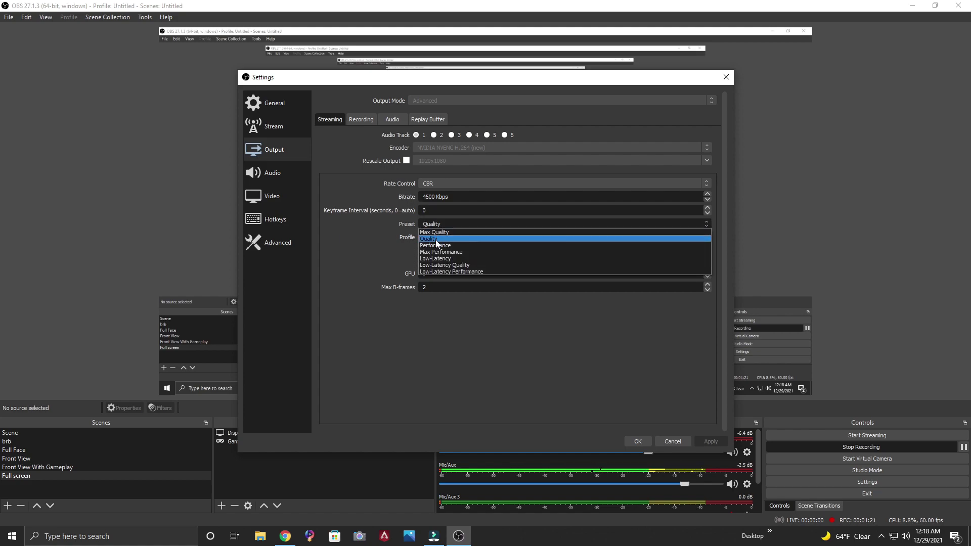
left_click(436, 239)
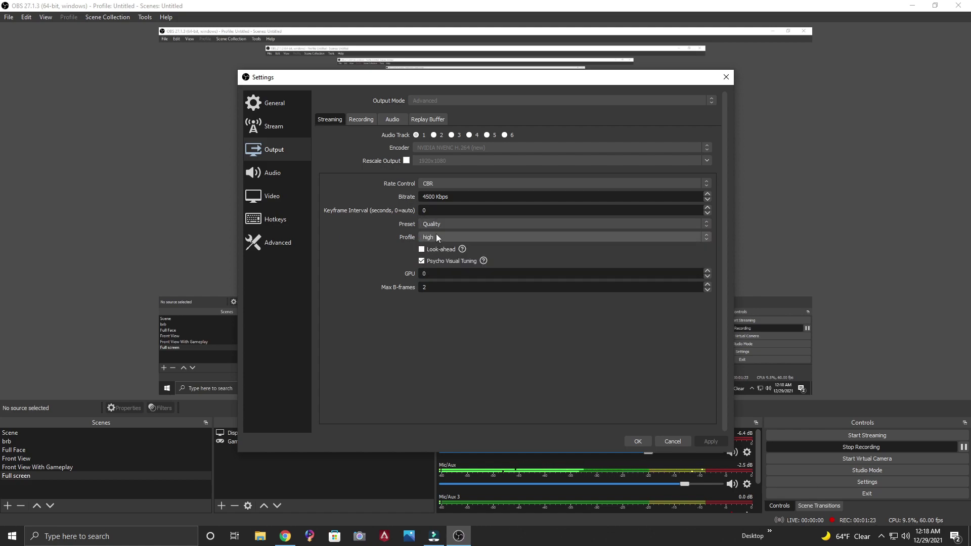
left_click(448, 228)
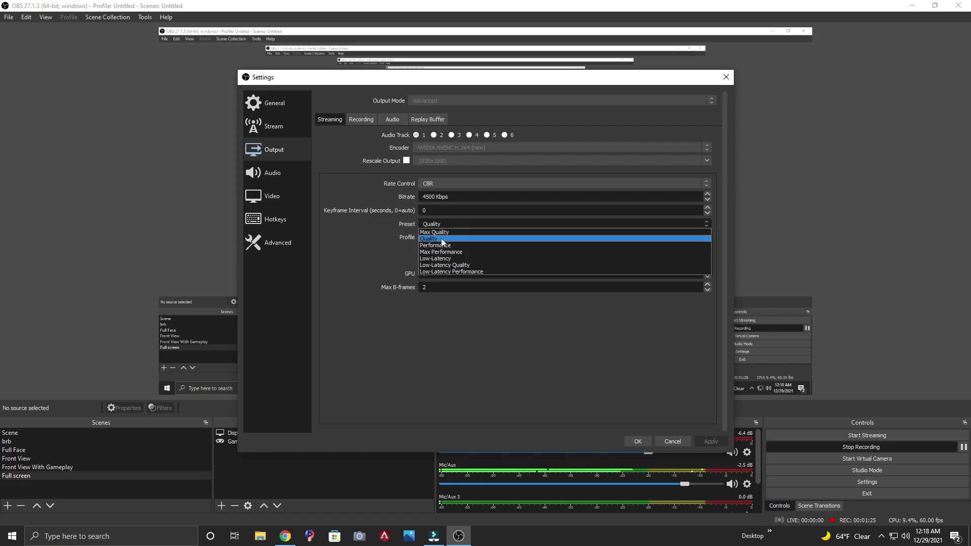
left_click(442, 238)
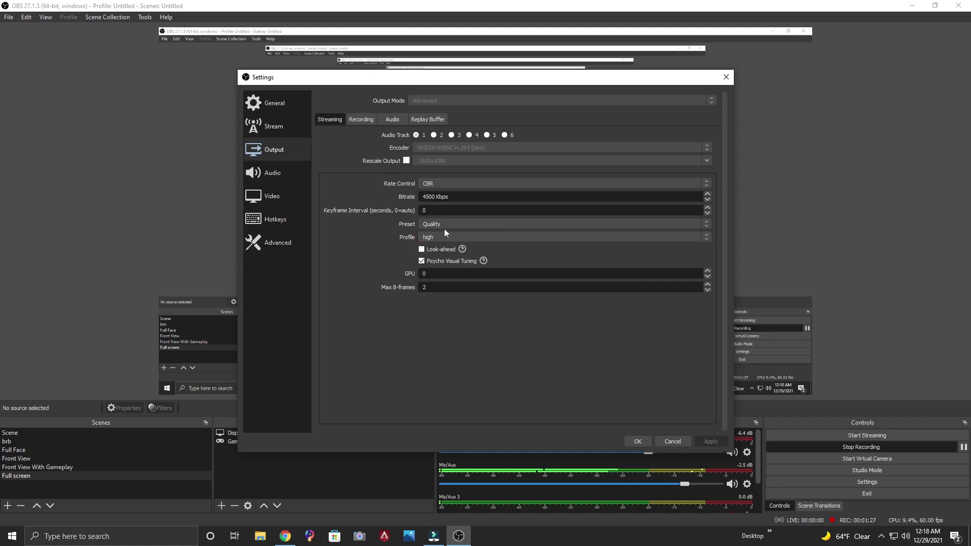
left_click(431, 237)
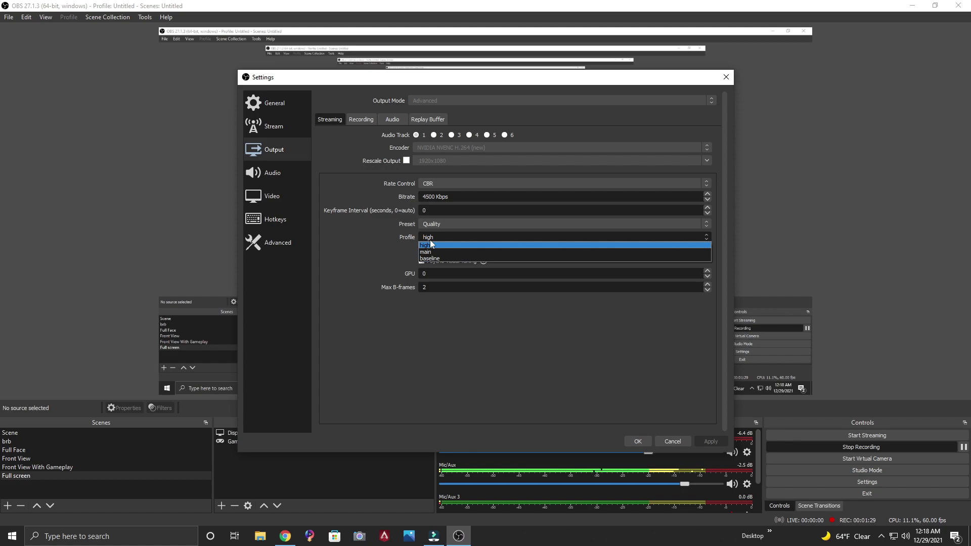
left_click(432, 247)
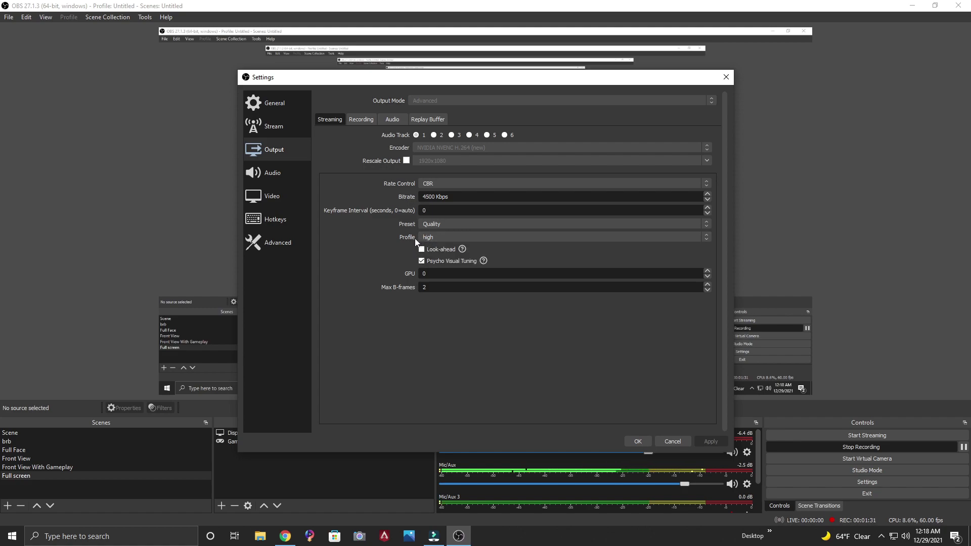